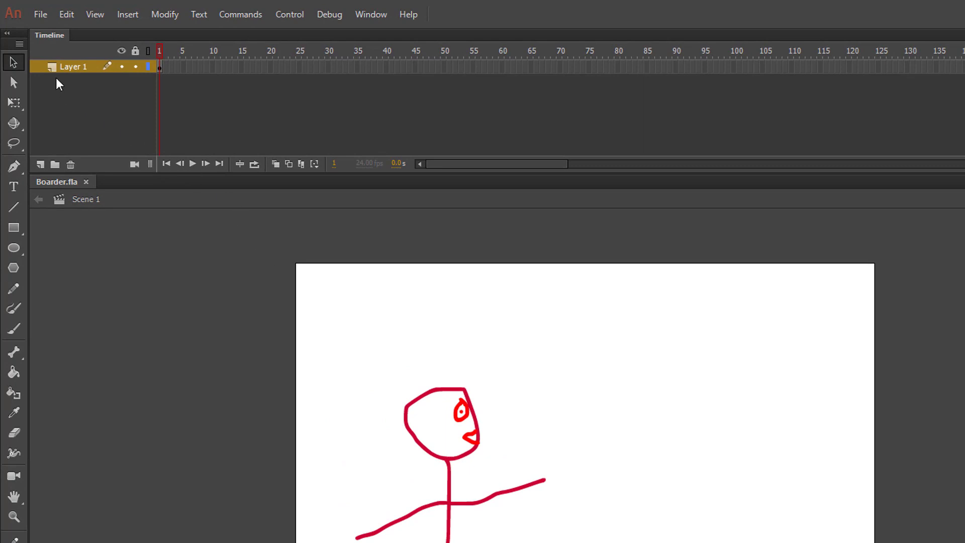
# Step: Rename the Timeline layer from 'Layer 1' to 'Boarder'
pyautogui.click(83, 68)
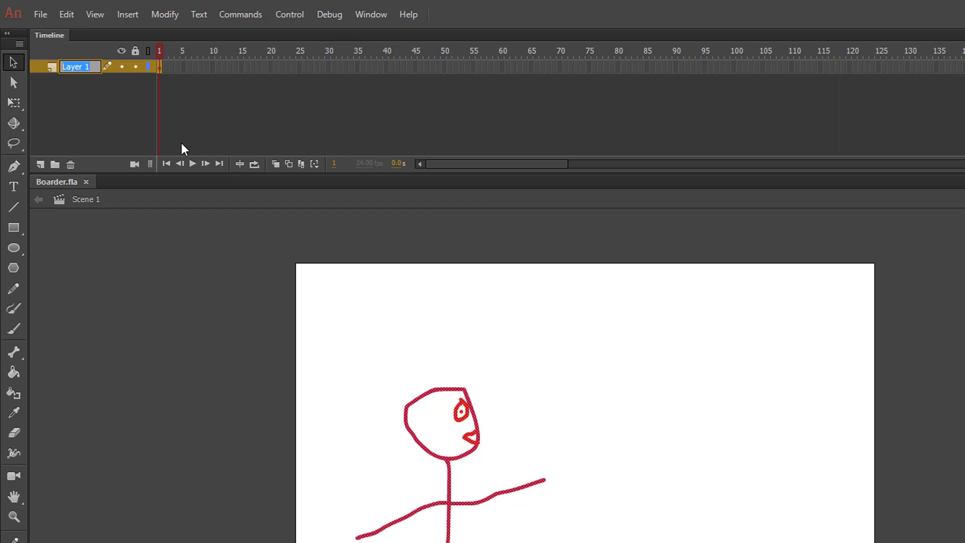
pyautogui.write('Boarder')
pyautogui.press('Return')
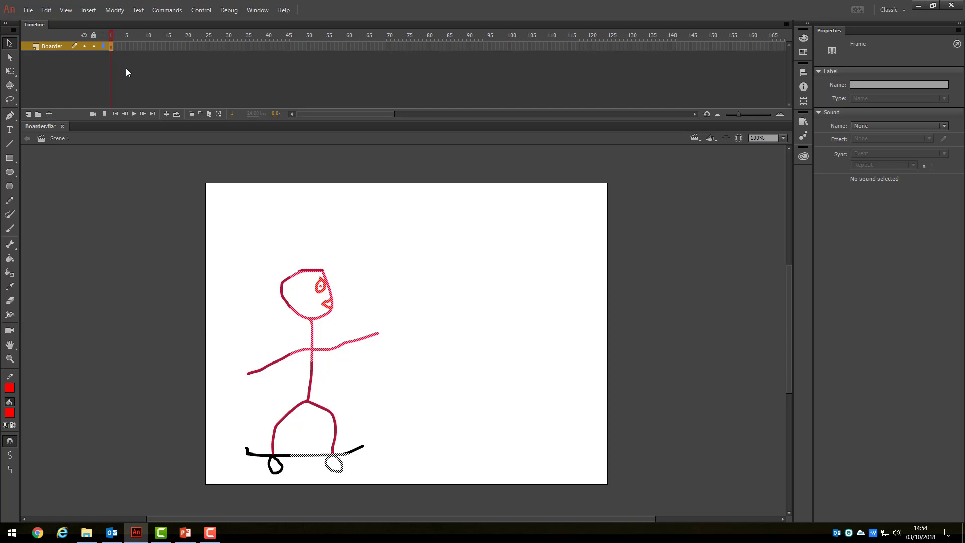
pyautogui.click(378, 258)
pyautogui.moveTo(219, 229); pyautogui.dragTo(385, 484)
pyautogui.click(435, 402)
pyautogui.moveTo(314, 249); pyautogui.dragTo(440, 481)
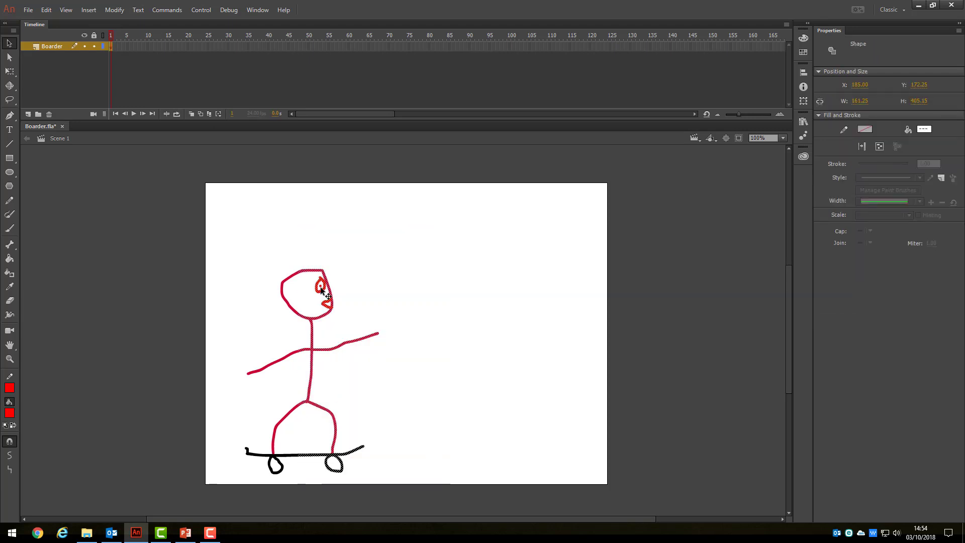
pyautogui.moveTo(314, 273); pyautogui.dragTo(330, 272)
pyautogui.click(381, 268)
pyautogui.hotkey('ctrl', 'z')
pyautogui.hotkey('ctrl', 'z')
pyautogui.click(140, 76)
pyautogui.click(111, 46)
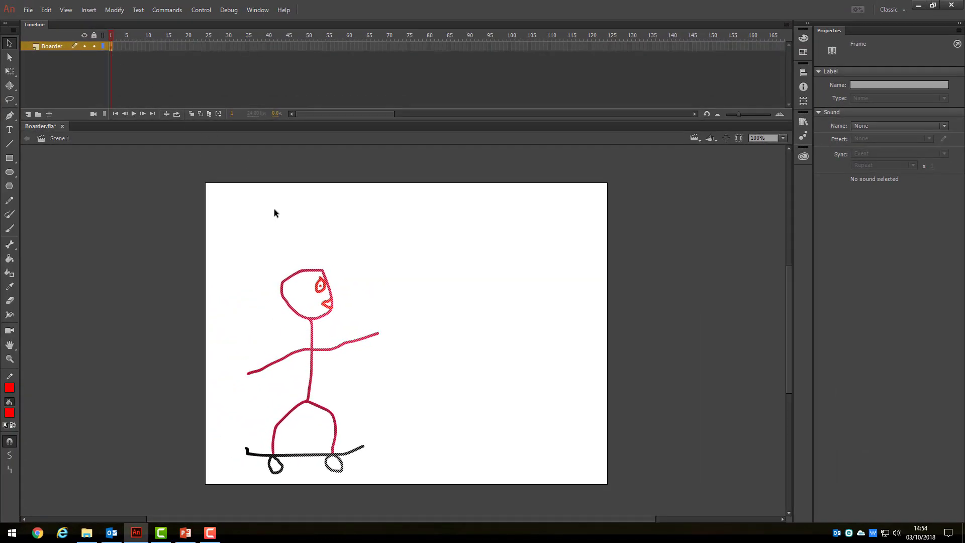
# Step: Drag the whole stick-figure skateboarder just past the stage's left edge, to about X -270.65
pyautogui.moveTo(289, 274); pyautogui.dragTo(113, 284)
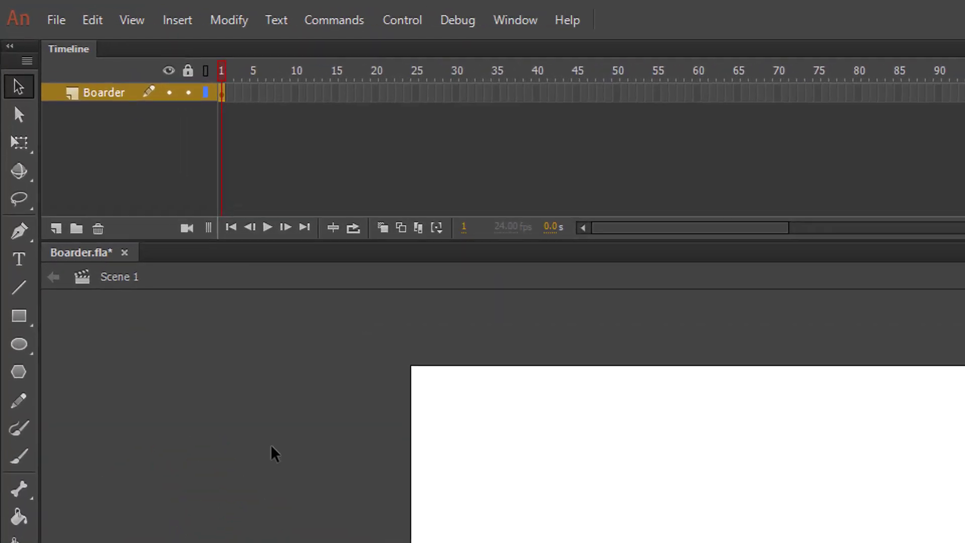
# Step: Insert a keyframe at frame 2 of the Boarder layer from Insert > Timeline > Keyframe
pyautogui.click(230, 94)
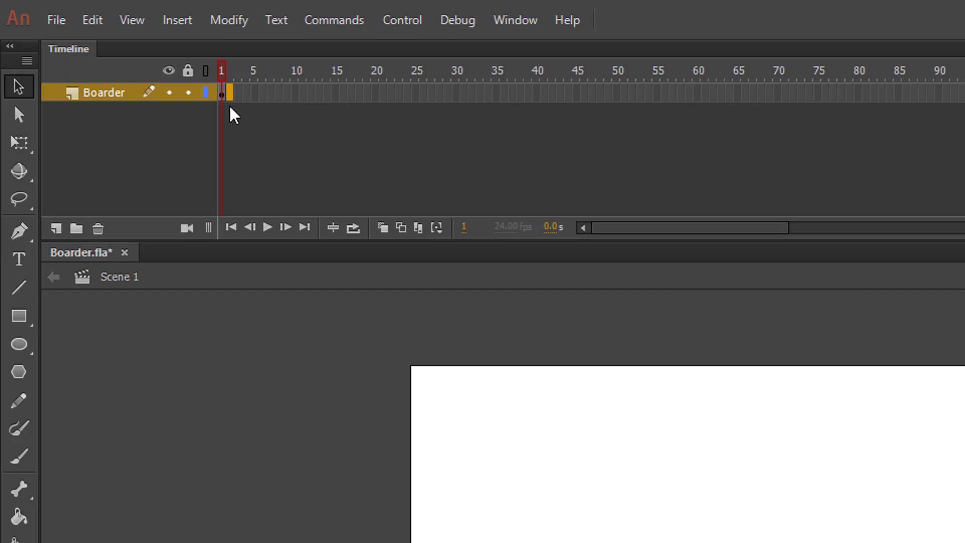
pyautogui.click(181, 25)
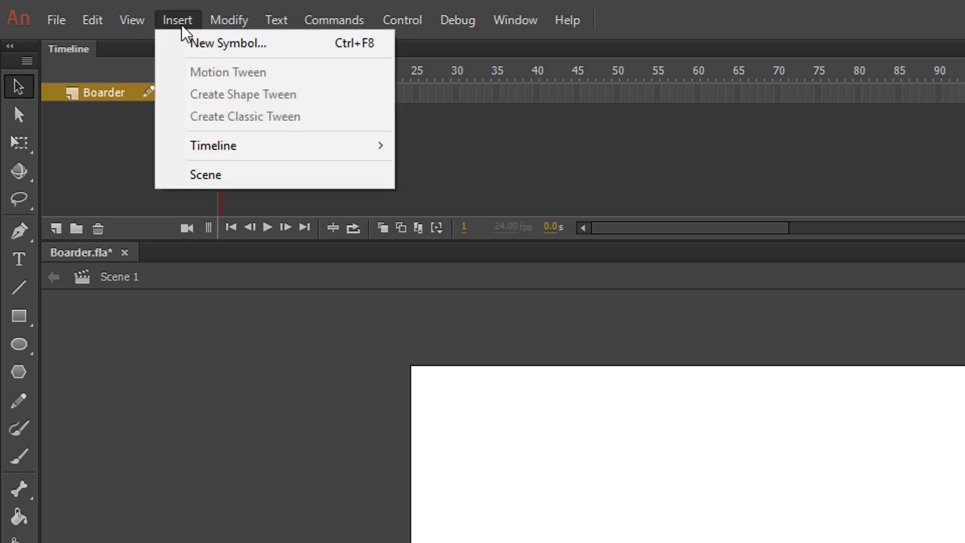
pyautogui.moveTo(231, 146)
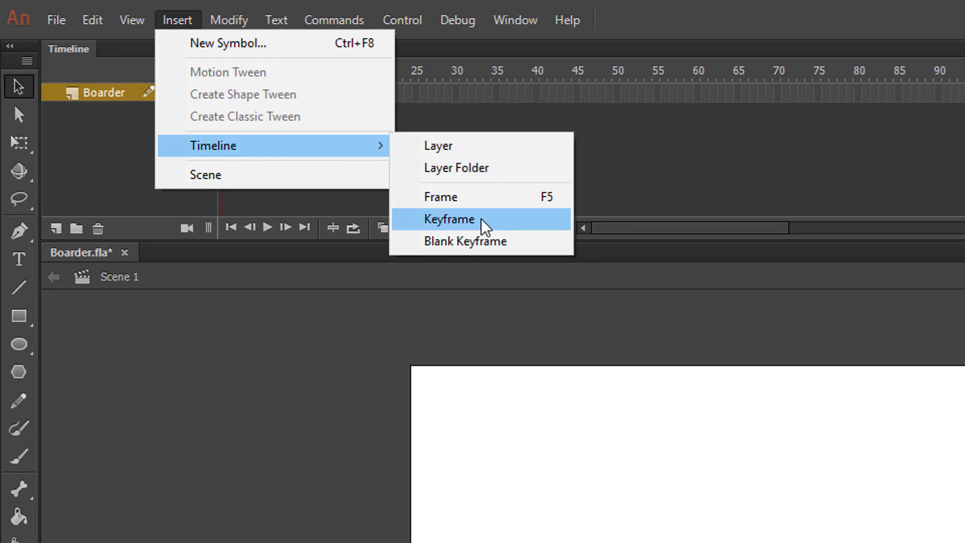
pyautogui.click(510, 221)
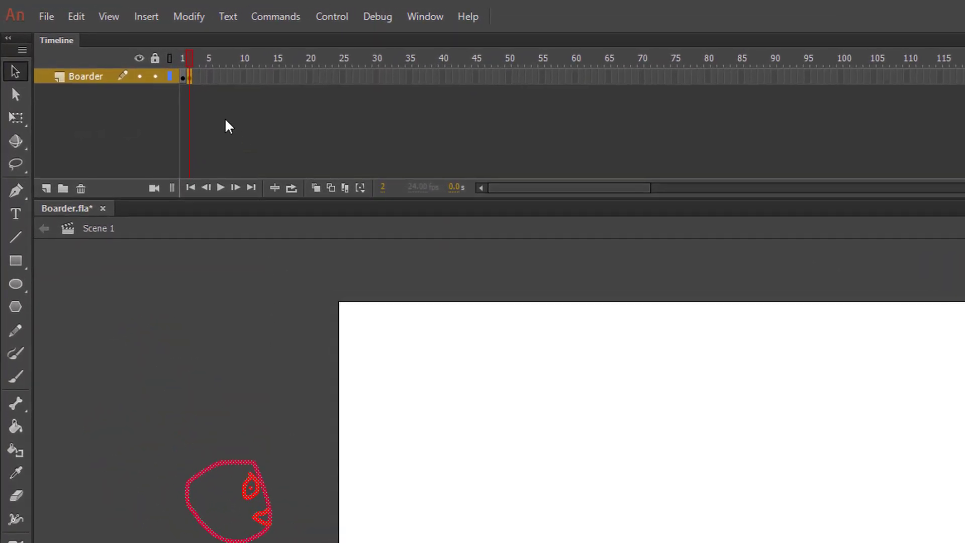
# Step: Add keyframes at frames 3 and 4, nudging the skateboarder slightly right with Shift+Right
pyautogui.click(193, 76)
pyautogui.press('F6')
pyautogui.rightClick(197, 79)
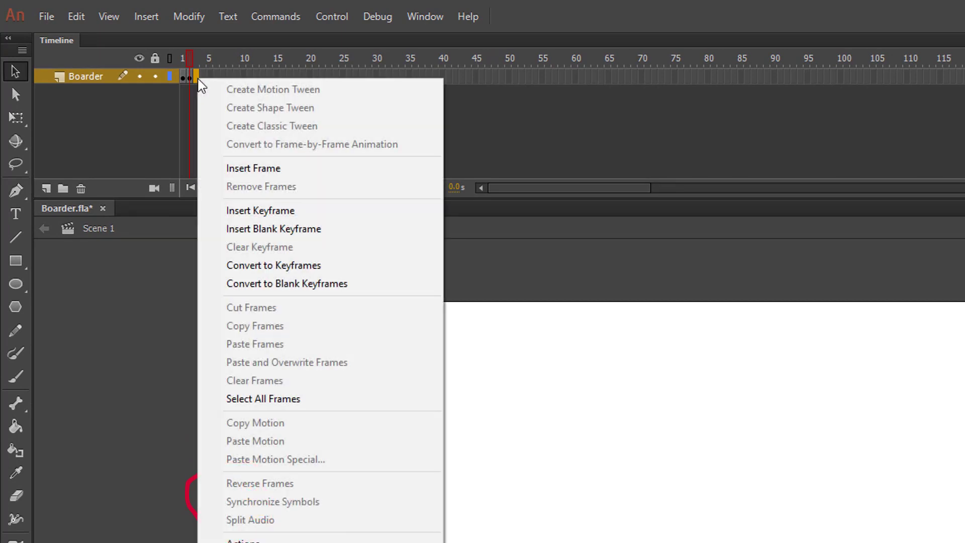
pyautogui.click(310, 217)
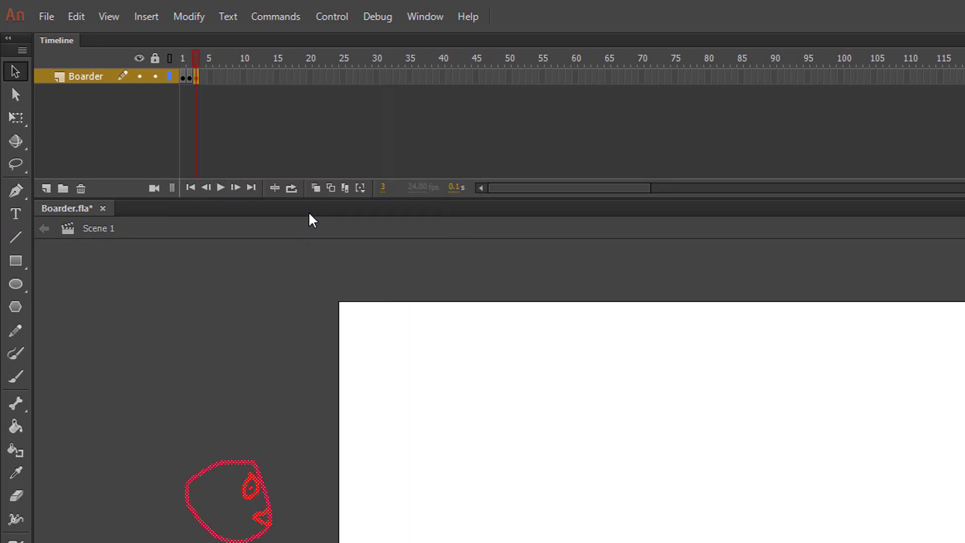
pyautogui.hotkey('shift', 'Right')
pyautogui.hotkey('shift', 'Right')
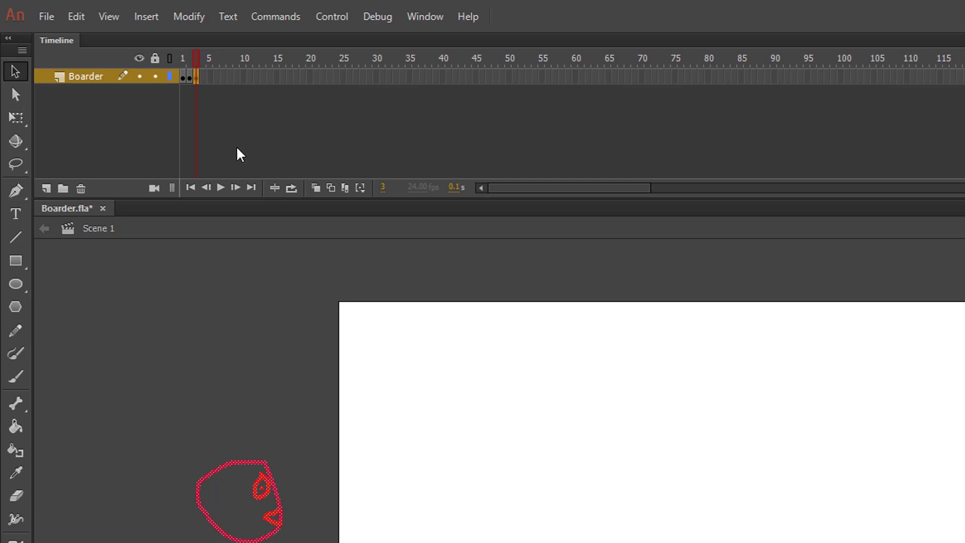
pyautogui.press('F6')
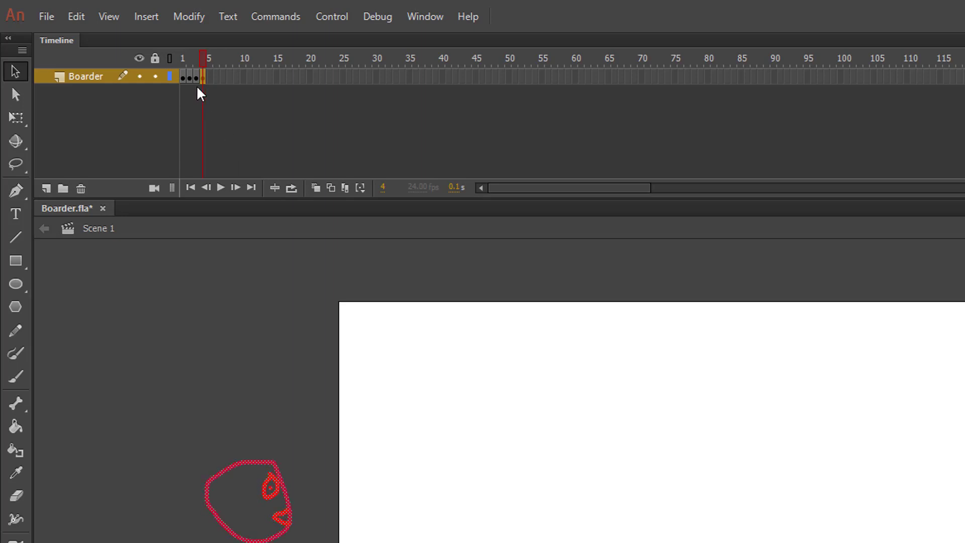
# Step: Scrub through the frames, enable onion skinning, and stretch its range back to frame 1
pyautogui.moveTo(207, 66)
pyautogui.mouseDown()
pyautogui.moveTo(168, 64)
pyautogui.moveTo(206, 69)
pyautogui.mouseUp()
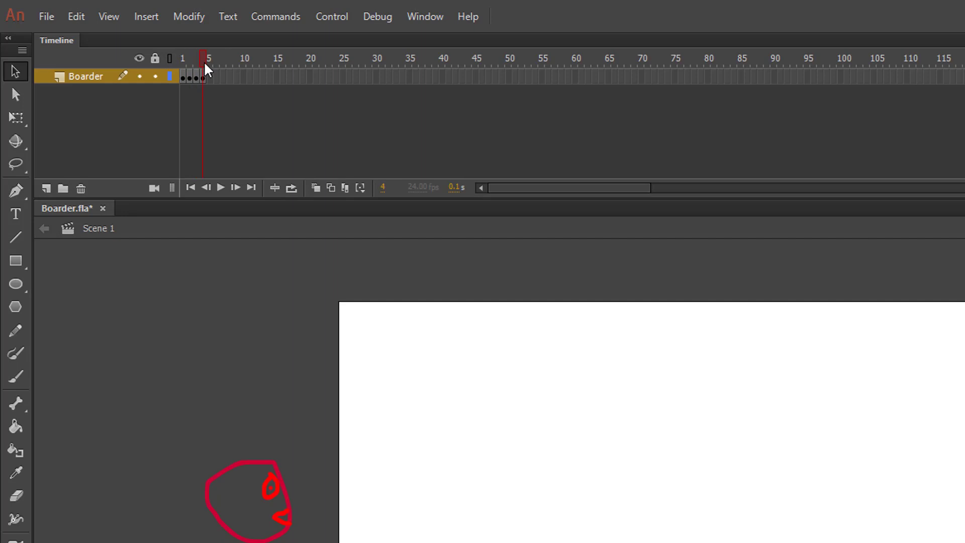
pyautogui.click(316, 188)
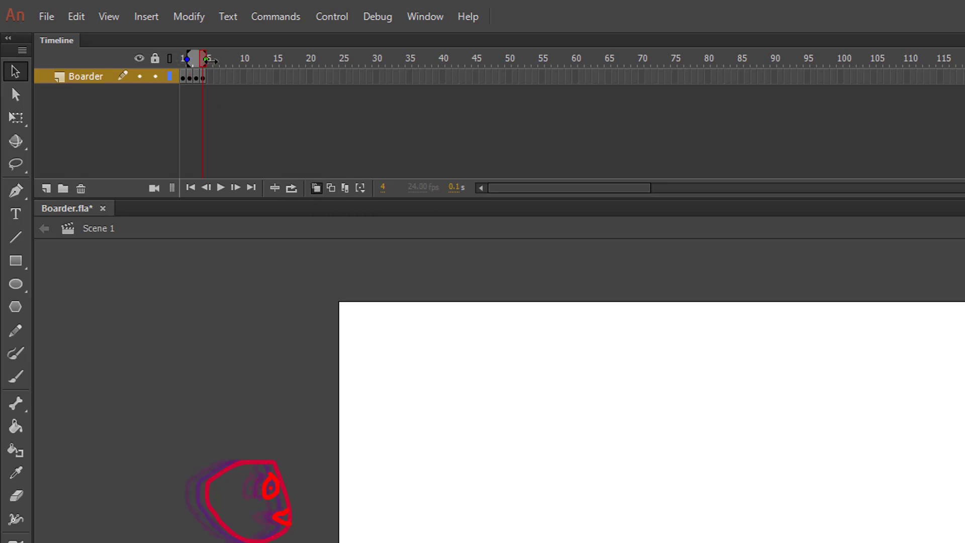
pyautogui.moveTo(186, 60)
pyautogui.mouseDown()
pyautogui.moveTo(177, 61)
pyautogui.moveTo(197, 60)
pyautogui.mouseUp()
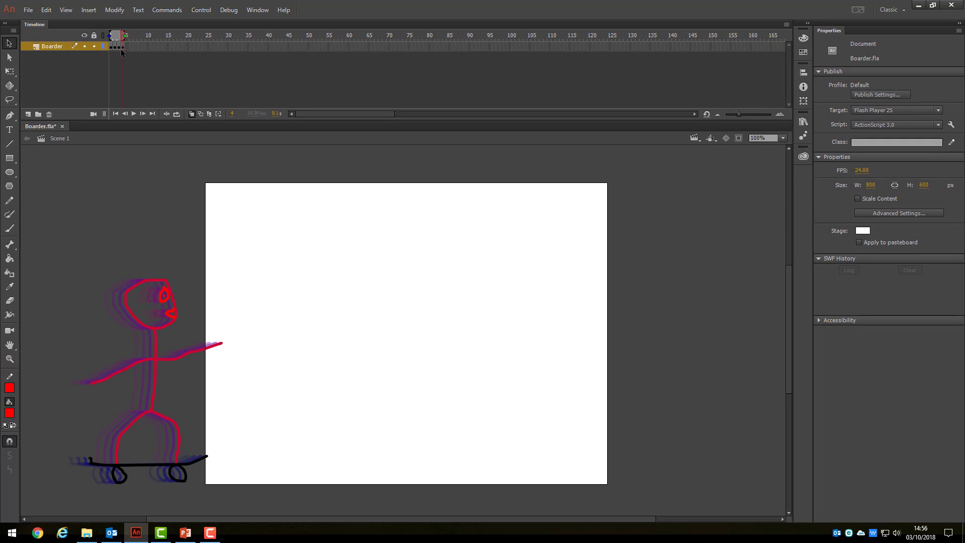
# Step: Add keyframes from frame 5 to about 37, nudging the figure right each time past the right edge
pyautogui.click(122, 48)
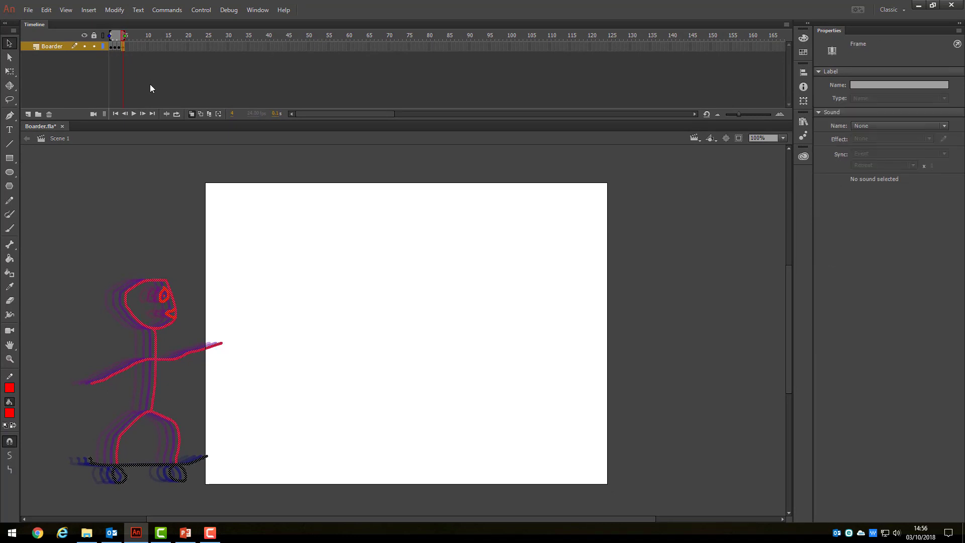
pyautogui.press('Right')
pyautogui.press('Right')
pyautogui.press('Right')
pyautogui.press('Right')
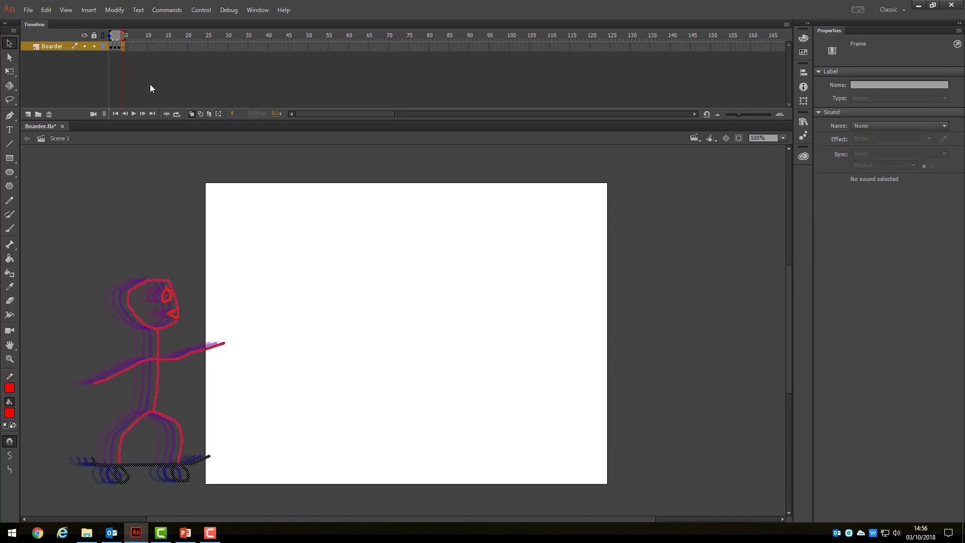
pyautogui.press('F6')
pyautogui.hotkey('shift', 'Right')
pyautogui.press('F6')
pyautogui.hotkey('shift', 'Right')
pyautogui.hotkey('shift', 'Right')
pyautogui.press('F6')
pyautogui.hotkey('shift', 'Right')
pyautogui.press('F6')
pyautogui.hotkey('shift', 'Right')
pyautogui.hotkey('shift', 'Right')
pyautogui.press('F6')
pyautogui.hotkey('shift', 'Right')
pyautogui.hotkey('shift', 'Right')
pyautogui.press('F6')
pyautogui.hotkey('shift', 'Right')
pyautogui.hotkey('shift', 'Right')
pyautogui.press('F6')
pyautogui.hotkey('shift', 'Right')
pyautogui.press('F6')
pyautogui.hotkey('shift', 'Right')
pyautogui.hotkey('shift', 'Right')
pyautogui.press('F6')
pyautogui.hotkey('shift', 'Right')
pyautogui.hotkey('shift', 'Right')
pyautogui.hotkey('shift', 'Right')
pyautogui.hotkey('shift', 'Right')
pyautogui.hotkey('shift', 'Right')
pyautogui.press('F6')
pyautogui.hotkey('shift', 'Right')
pyautogui.hotkey('shift', 'Right')
pyautogui.hotkey('shift', 'Right')
pyautogui.press('F6')
pyautogui.hotkey('shift', 'Right')
pyautogui.hotkey('shift', 'Right')
pyautogui.hotkey('shift', 'Right')
pyautogui.hotkey('shift', 'Right')
pyautogui.hotkey('shift', 'Right')
pyautogui.hotkey('shift', 'Right')
pyautogui.hotkey('shift', 'Right')
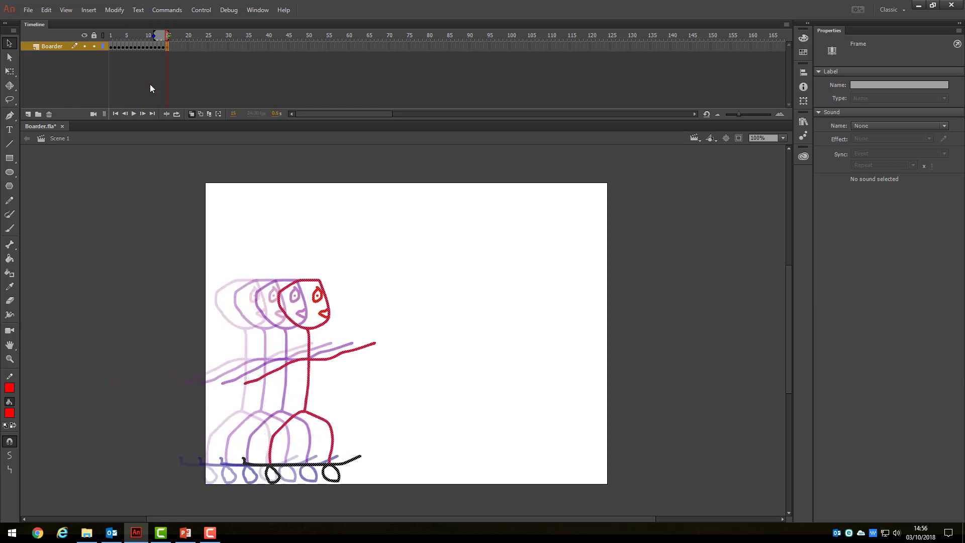
pyautogui.press('F6')
pyautogui.hotkey('shift', 'Right')
pyautogui.hotkey('shift', 'Right')
pyautogui.hotkey('shift', 'Right')
pyautogui.hotkey('shift', 'Right')
pyautogui.press('F6')
pyautogui.hotkey('shift', 'Right')
pyautogui.hotkey('shift', 'Right')
pyautogui.hotkey('shift', 'Right')
pyautogui.press('F6')
pyautogui.hotkey('shift', 'Right')
pyautogui.hotkey('shift', 'Right')
pyautogui.hotkey('shift', 'Right')
pyautogui.press('F6')
pyautogui.hotkey('shift', 'Right')
pyautogui.hotkey('shift', 'Right')
pyautogui.press('F6')
pyautogui.hotkey('shift', 'Right')
pyautogui.press('F6')
pyautogui.hotkey('shift', 'Right')
pyautogui.hotkey('shift', 'Right')
pyautogui.press('F6')
pyautogui.hotkey('shift', 'Right')
pyautogui.press('F6')
pyautogui.hotkey('shift', 'Right')
pyautogui.hotkey('shift', 'Right')
pyautogui.hotkey('shift', 'Right')
pyautogui.hotkey('shift', 'Right')
pyautogui.hotkey('shift', 'Right')
pyautogui.press('F6')
pyautogui.hotkey('shift', 'Right')
pyautogui.hotkey('shift', 'Right')
pyautogui.hotkey('shift', 'Right')
pyautogui.hotkey('shift', 'Right')
pyautogui.hotkey('shift', 'Right')
pyautogui.hotkey('shift', 'Right')
pyautogui.hotkey('shift', 'Right')
pyautogui.press('F6')
pyautogui.hotkey('shift', 'Right')
pyautogui.hotkey('shift', 'Right')
pyautogui.press('F6')
pyautogui.hotkey('shift', 'Right')
pyautogui.hotkey('shift', 'Right')
pyautogui.hotkey('shift', 'Right')
pyautogui.press('F6')
pyautogui.hotkey('shift', 'Right')
pyautogui.hotkey('shift', 'Right')
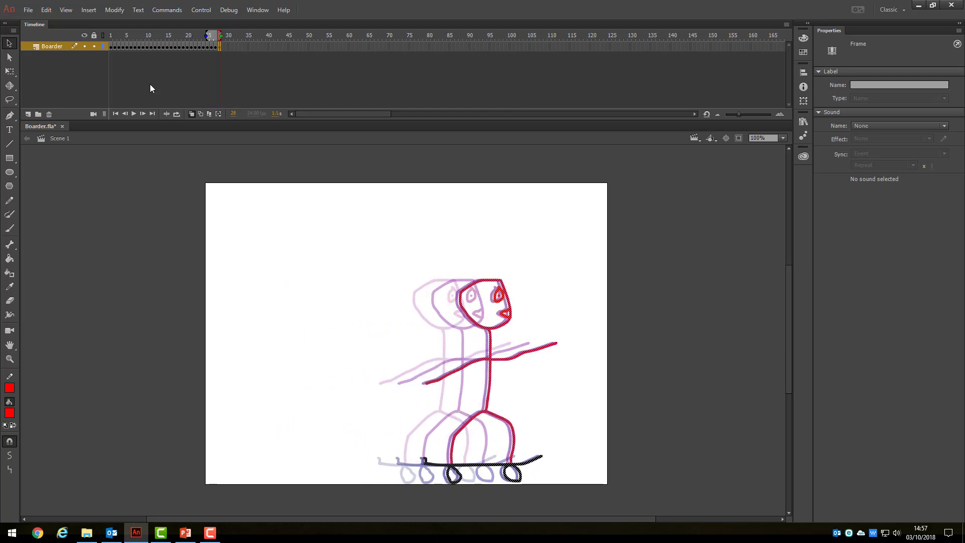
pyautogui.hotkey('shift', 'Right')
pyautogui.hotkey('shift', 'Right')
pyautogui.hotkey('shift', 'Right')
pyautogui.press('F6')
pyautogui.press('F6')
pyautogui.hotkey('shift', 'Right')
pyautogui.hotkey('shift', 'Right')
pyautogui.hotkey('shift', 'Right')
pyautogui.hotkey('shift', 'Right')
pyautogui.hotkey('shift', 'Right')
pyautogui.press('F6')
pyautogui.hotkey('shift', 'Right')
pyautogui.hotkey('shift', 'Right')
pyautogui.hotkey('shift', 'Right')
pyautogui.press('F6')
pyautogui.hotkey('shift', 'Right')
pyautogui.hotkey('shift', 'Right')
pyautogui.hotkey('shift', 'Right')
pyautogui.hotkey('shift', 'Right')
pyautogui.hotkey('shift', 'Right')
pyautogui.press('F6')
pyautogui.hotkey('shift', 'Right')
pyautogui.hotkey('shift', 'Right')
pyautogui.hotkey('shift', 'Right')
pyautogui.hotkey('shift', 'Right')
pyautogui.hotkey('shift', 'Right')
pyautogui.press('F6')
pyautogui.hotkey('shift', 'Right')
pyautogui.hotkey('shift', 'Right')
pyautogui.hotkey('shift', 'Right')
pyautogui.hotkey('shift', 'Right')
pyautogui.hotkey('shift', 'Right')
pyautogui.press('F6')
pyautogui.hotkey('shift', 'Right')
pyautogui.hotkey('shift', 'Right')
pyautogui.hotkey('shift', 'Right')
pyautogui.press('F6')
pyautogui.hotkey('shift', 'Right')
pyautogui.hotkey('shift', 'Right')
pyautogui.press('F6')
pyautogui.hotkey('shift', 'Right')
pyautogui.hotkey('shift', 'Right')
pyautogui.press('F6')
pyautogui.hotkey('shift', 'Right')
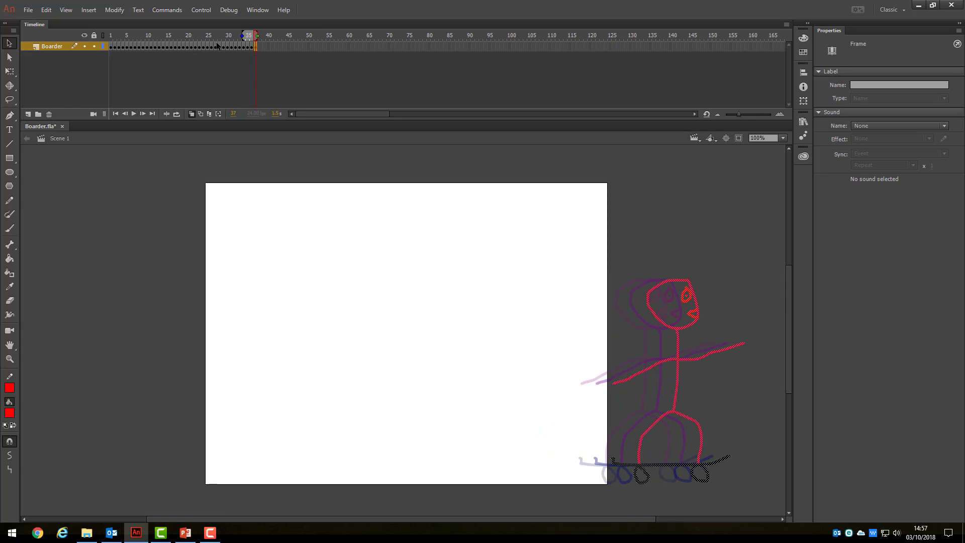
# Step: Drag the onion-skin start marker back to frame 1 to ghost all poses through frame 37
pyautogui.moveTo(244, 36); pyautogui.dragTo(109, 39)
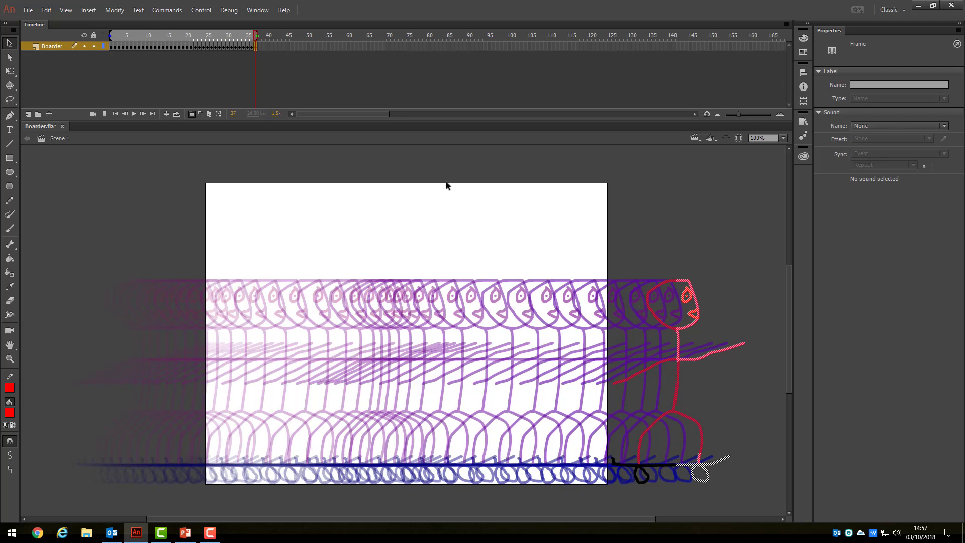
# Step: Test-play the skateboarder animation with Control > Test, then close the Boarder.swf preview
pyautogui.click(201, 10)
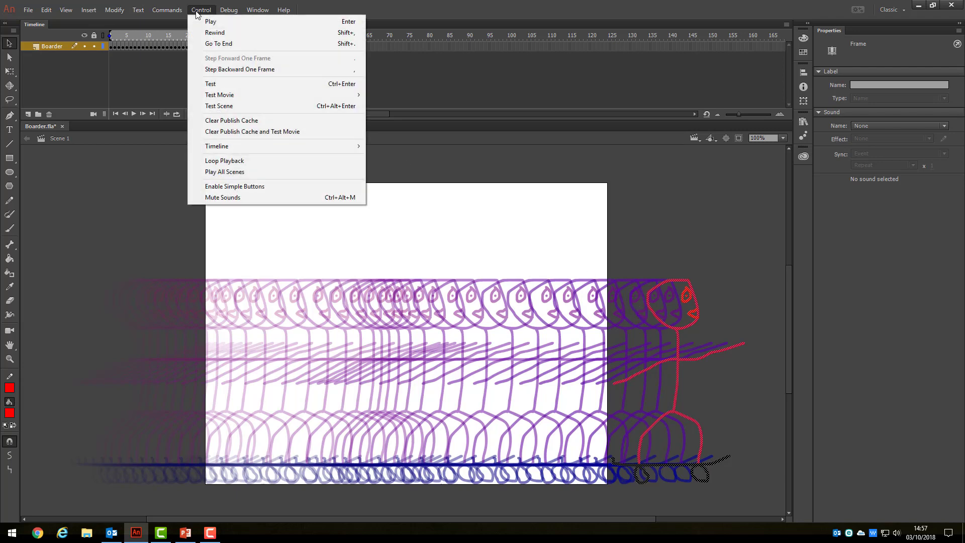
pyautogui.moveTo(232, 95)
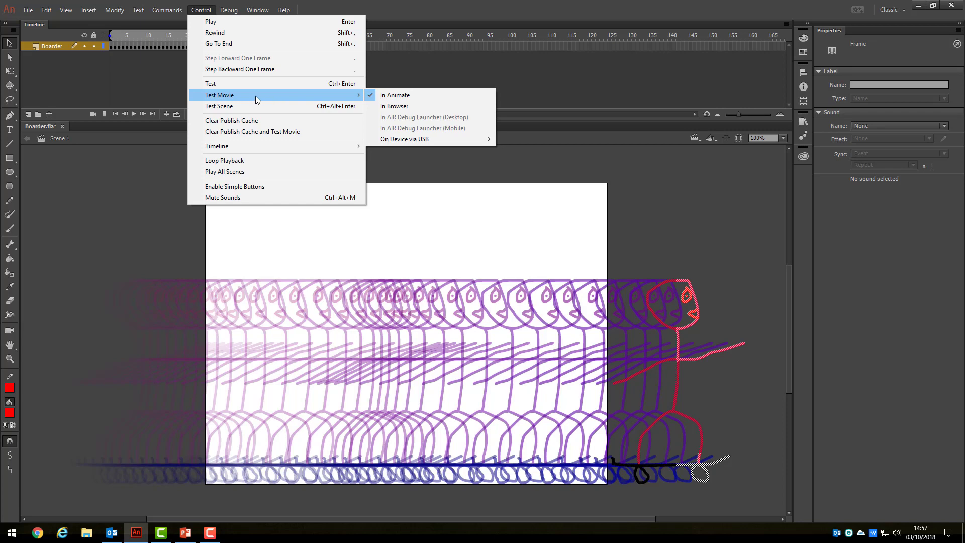
pyautogui.click(204, 83)
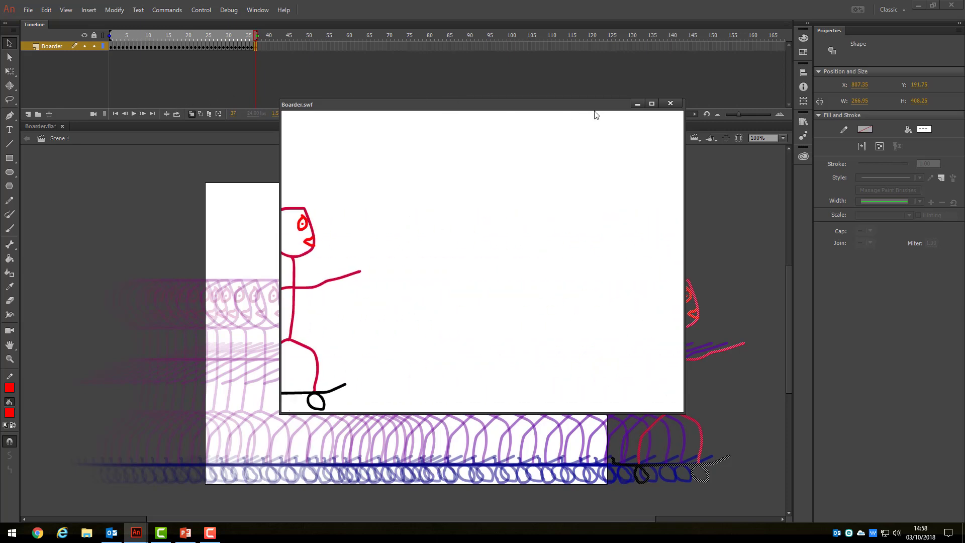
pyautogui.click(670, 104)
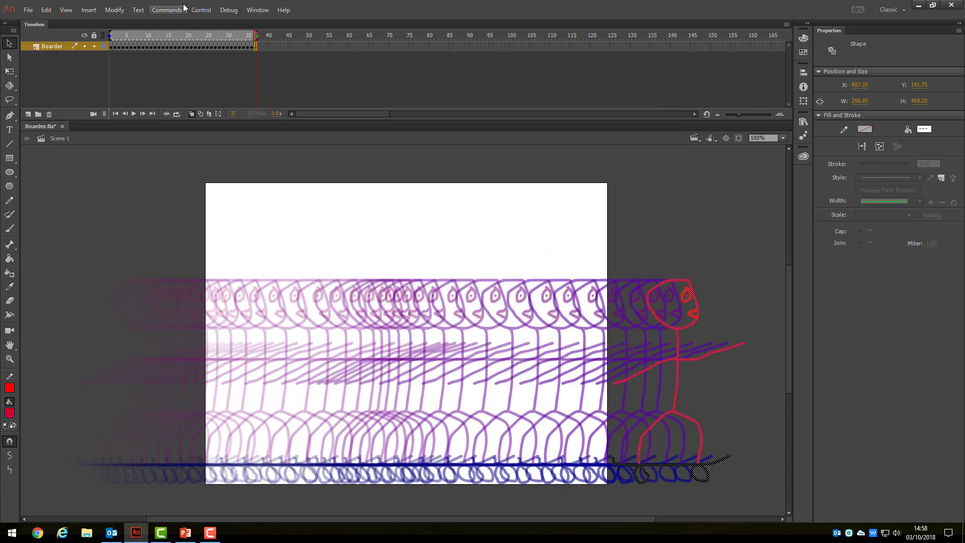
pyautogui.click(200, 10)
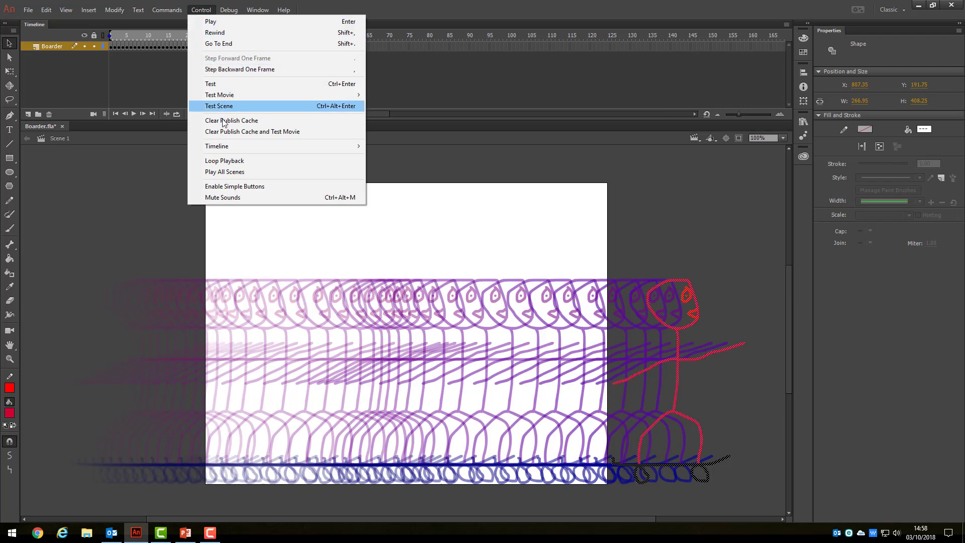
# Step: Enable Loop Playback, lower the document frame rate to 15 fps, and test the animation
pyautogui.click(259, 162)
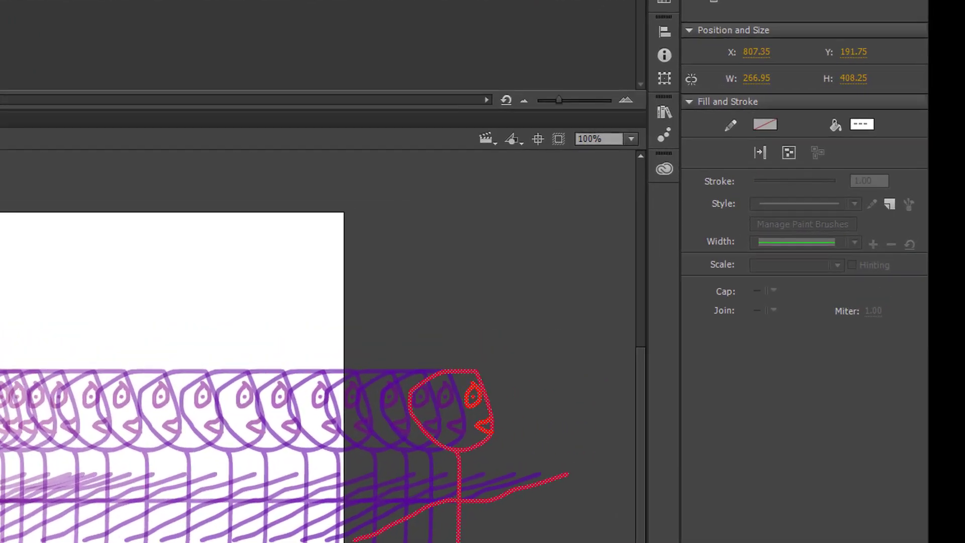
pyautogui.click(150, 175)
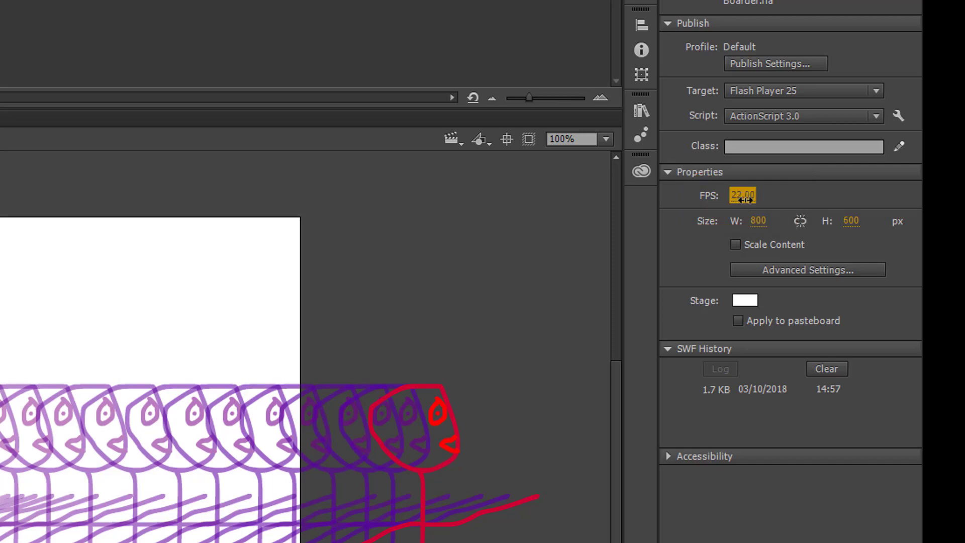
pyautogui.moveTo(744, 200); pyautogui.dragTo(744, 205)
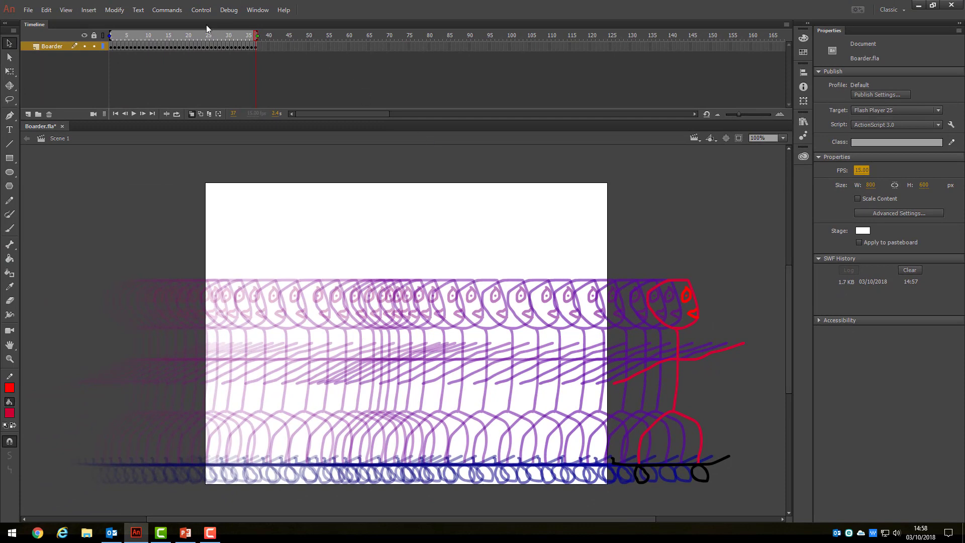
pyautogui.click(210, 14)
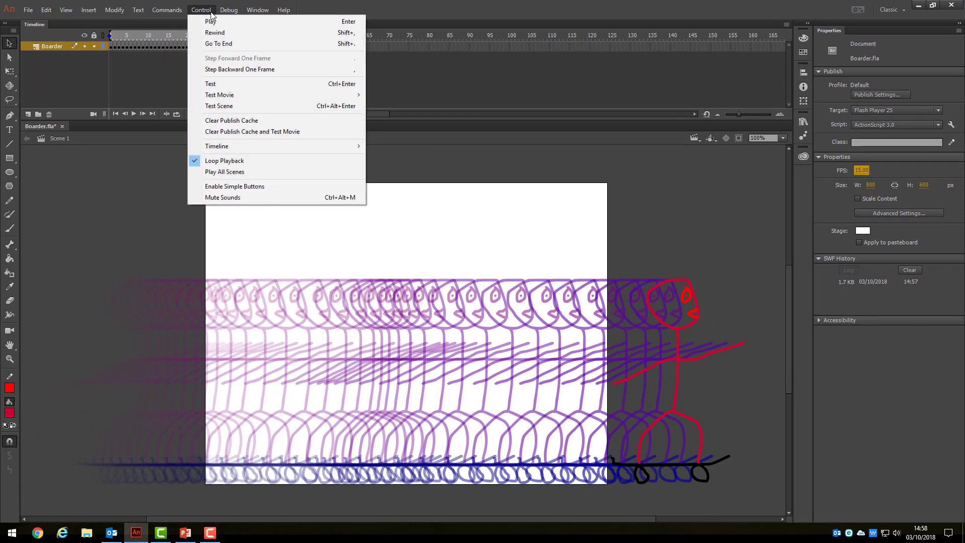
pyautogui.click(234, 84)
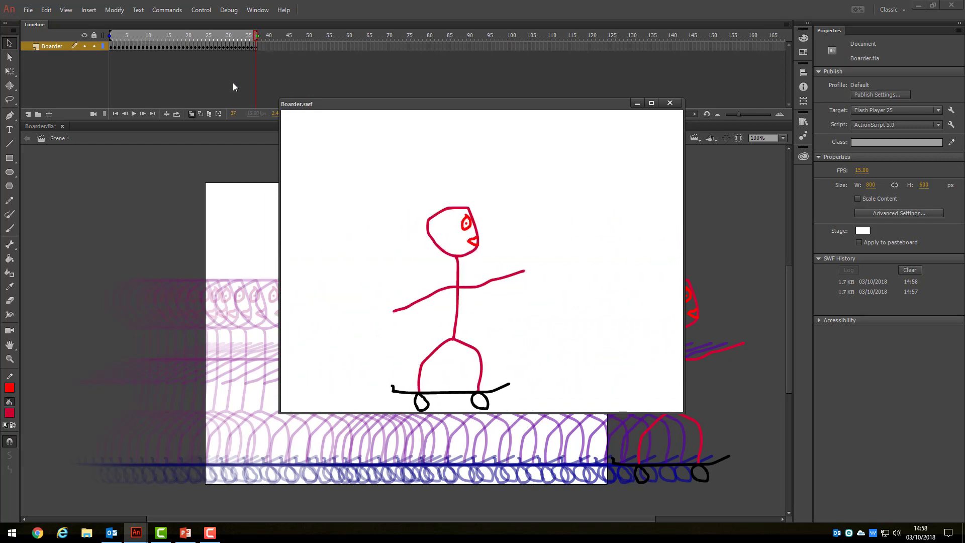
# Step: Set the frame rate to 5 fps and test the skateboarder animation
pyautogui.click(669, 103)
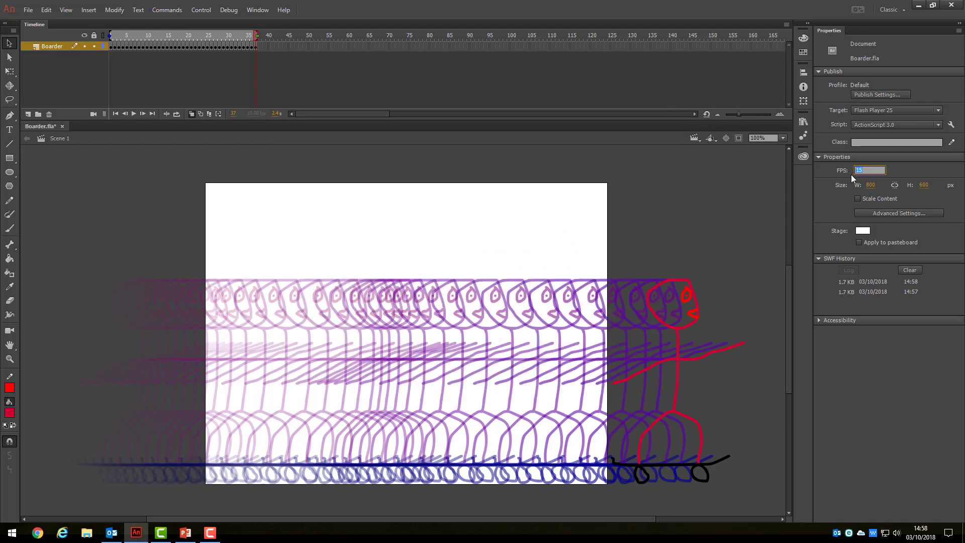
pyautogui.write('5')
pyautogui.click(200, 10)
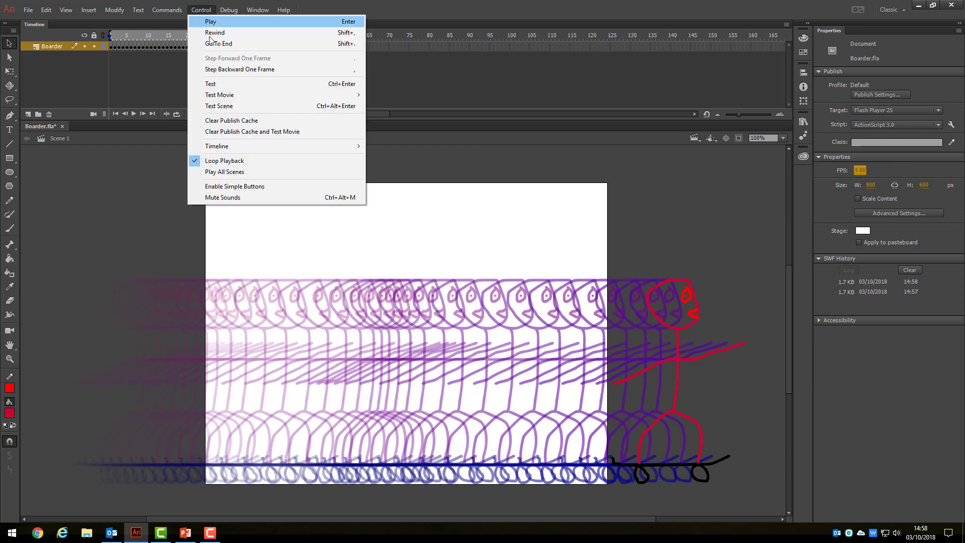
pyautogui.click(218, 84)
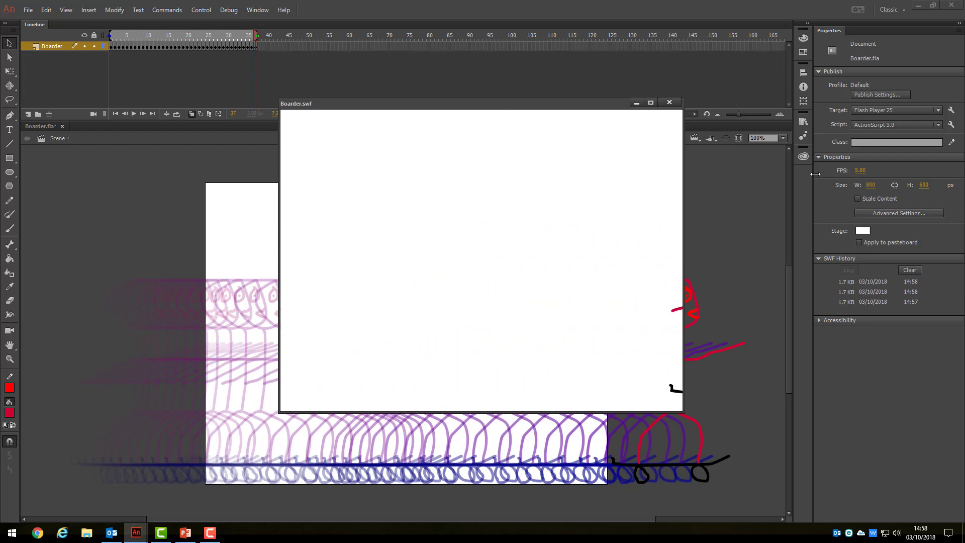
# Step: Restore the frame rate to 24 fps and run the test preview again
pyautogui.click(669, 103)
pyautogui.click(864, 171)
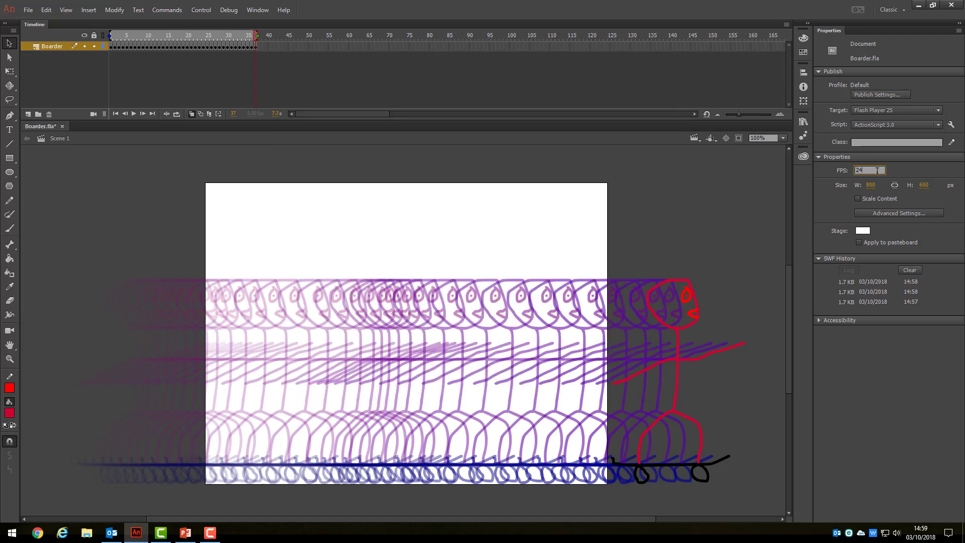
pyautogui.press('Return')
pyautogui.click(201, 10)
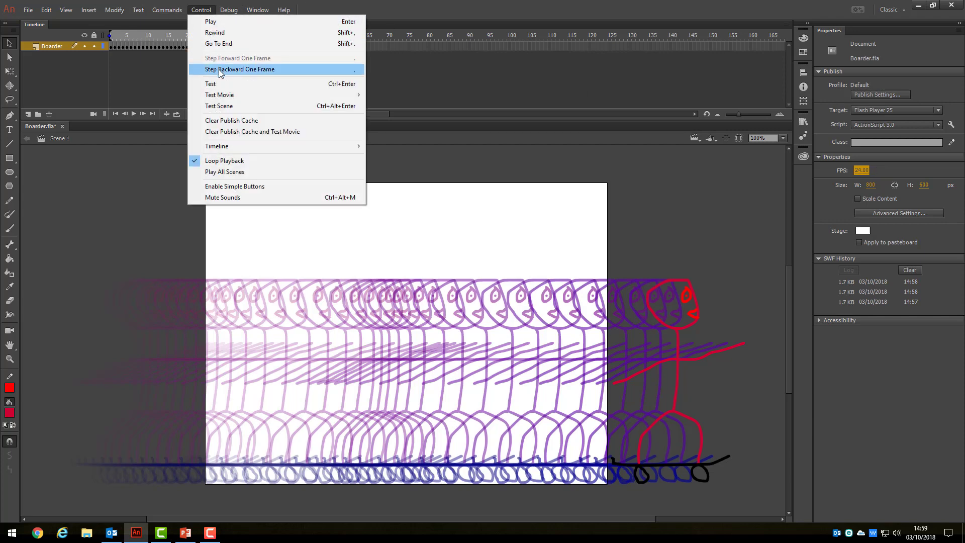
pyautogui.click(213, 84)
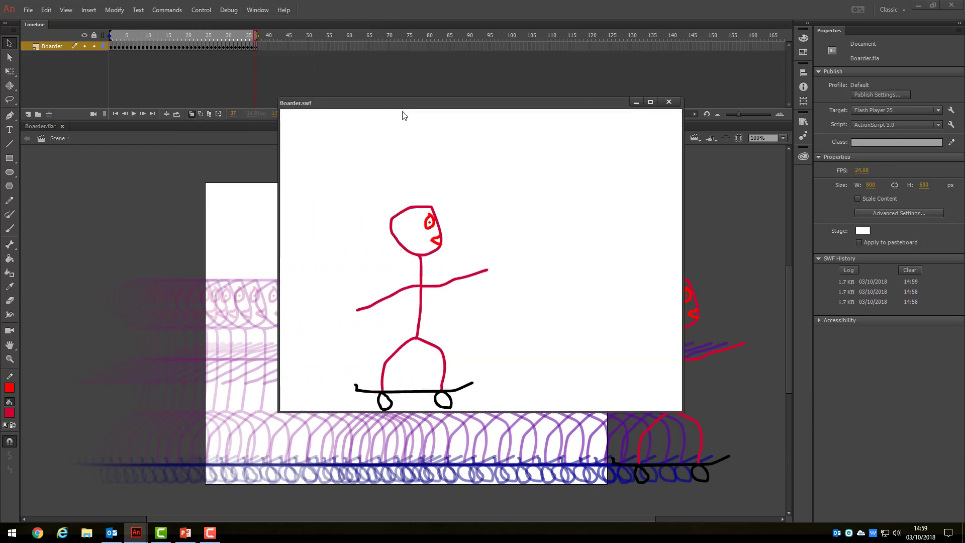